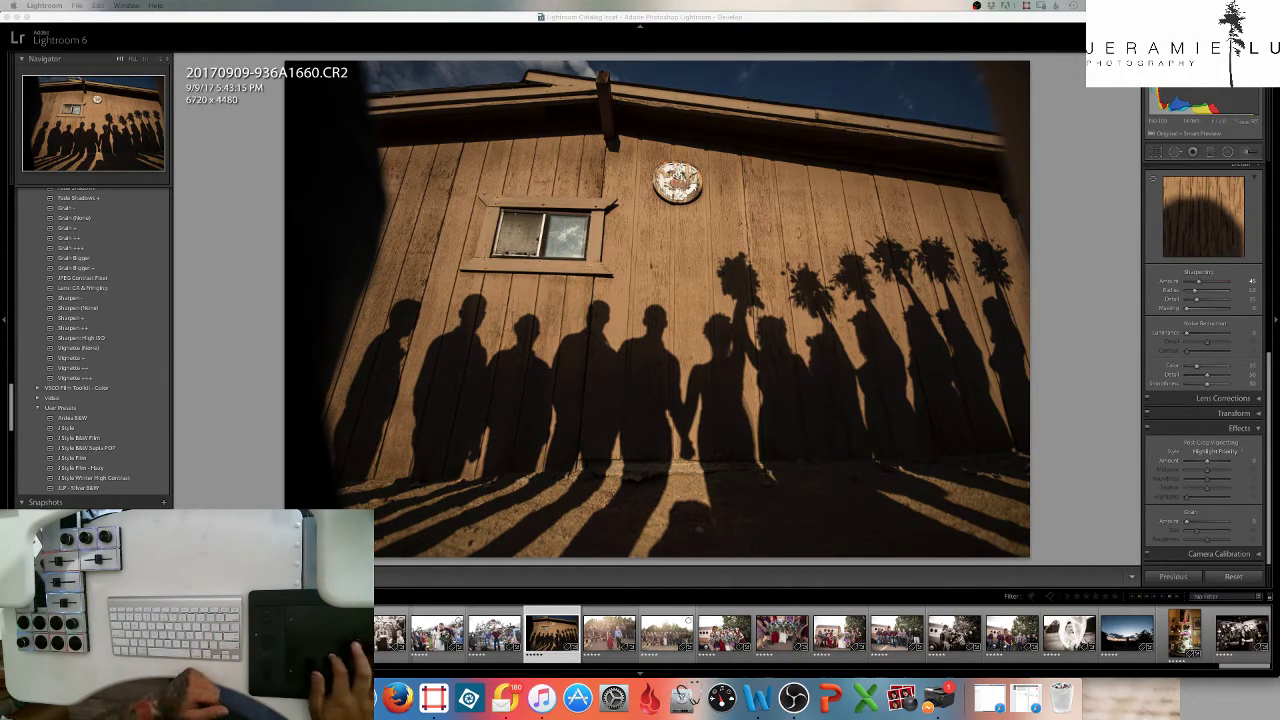
Reset the photo's develop settings and switch the info overlay to the shutter, aperture, ISO and lens details
{"action": "left_click", "coordinate": [1234, 578]}
{"action": "left_click", "coordinate": [1234, 578]}
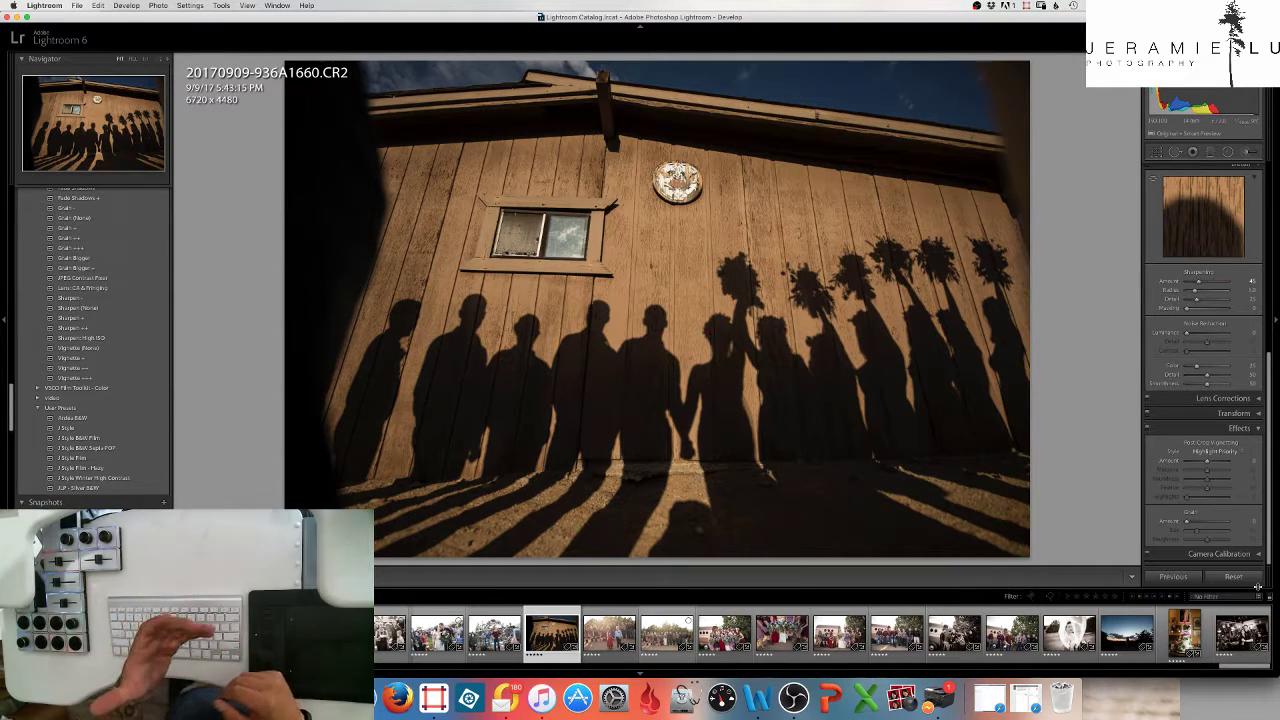
{"action": "key", "text": "super+shift+r"}
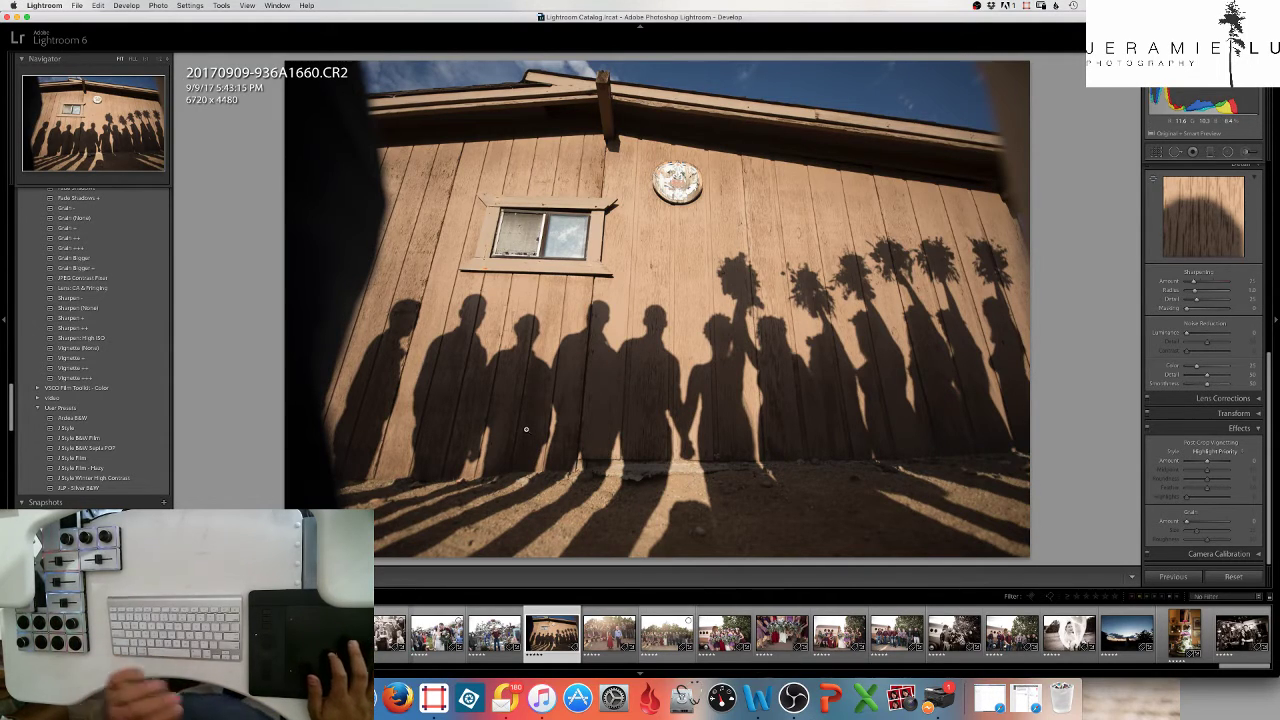
{"action": "key", "text": "v"}
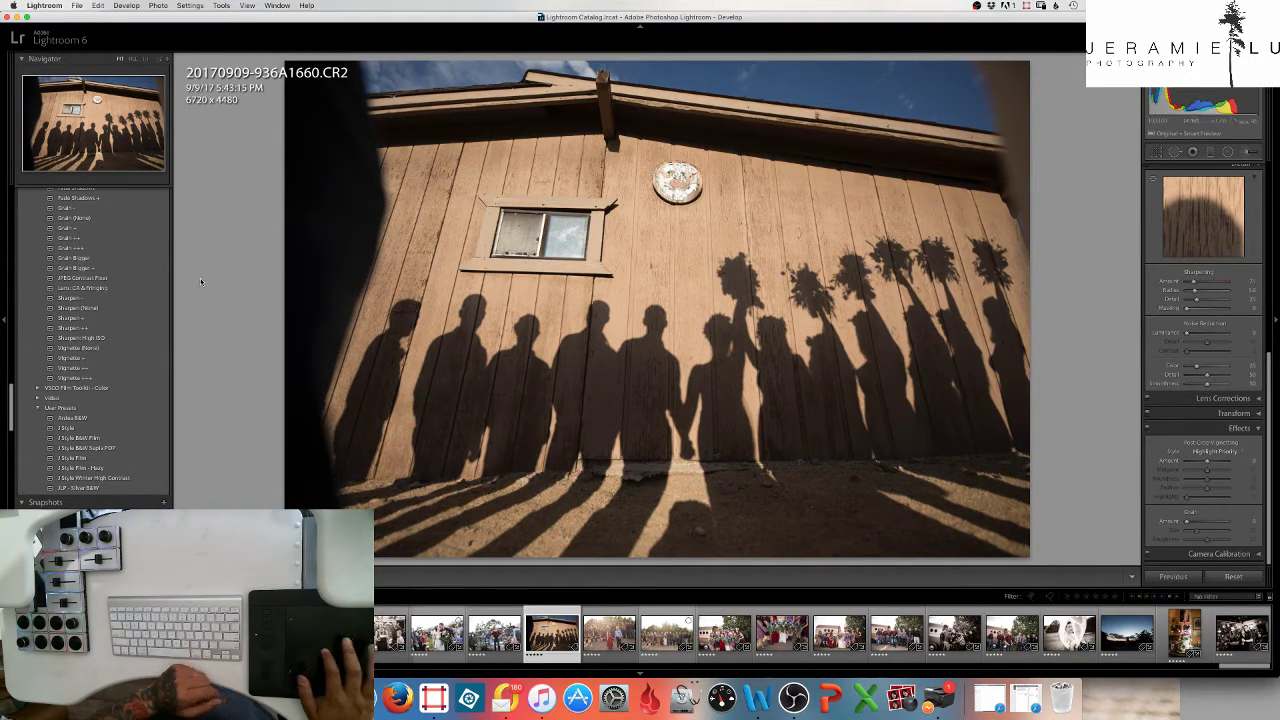
{"action": "key", "text": "i"}
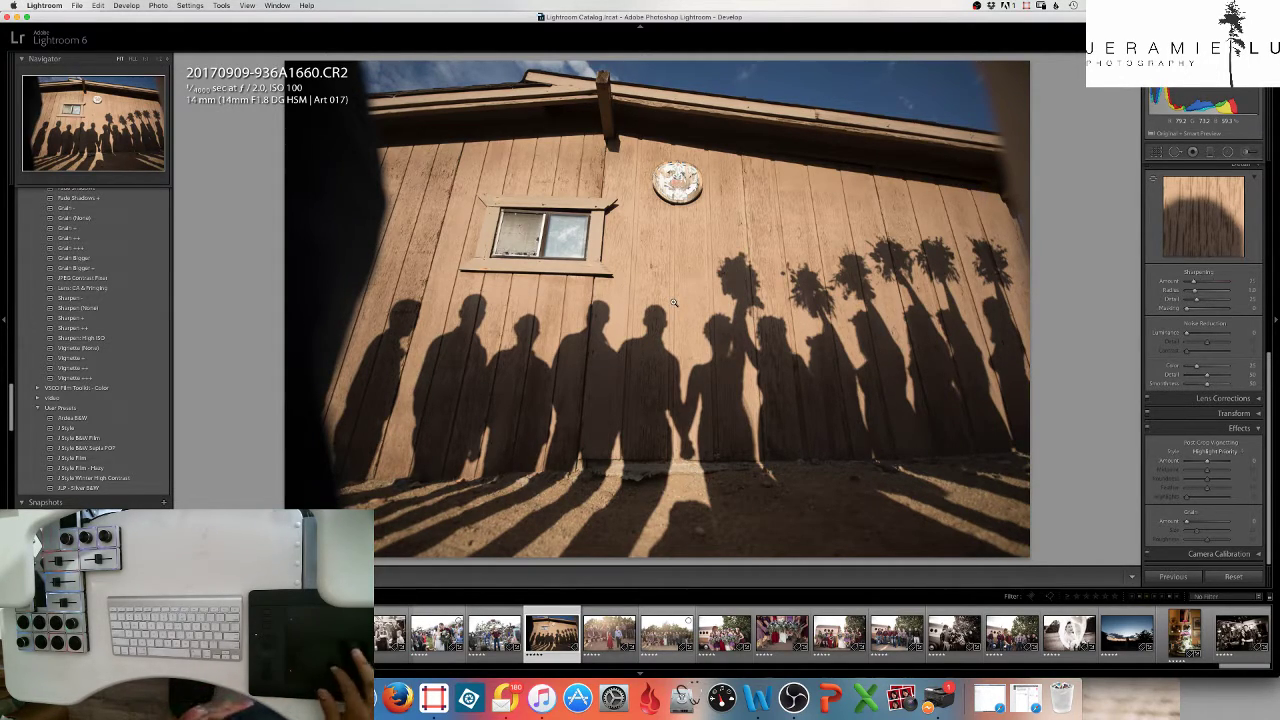
Try the J Style B&W Sepia POP user preset on the photo, and replace it with the J Style preset
{"action": "left_click", "coordinate": [87, 449]}
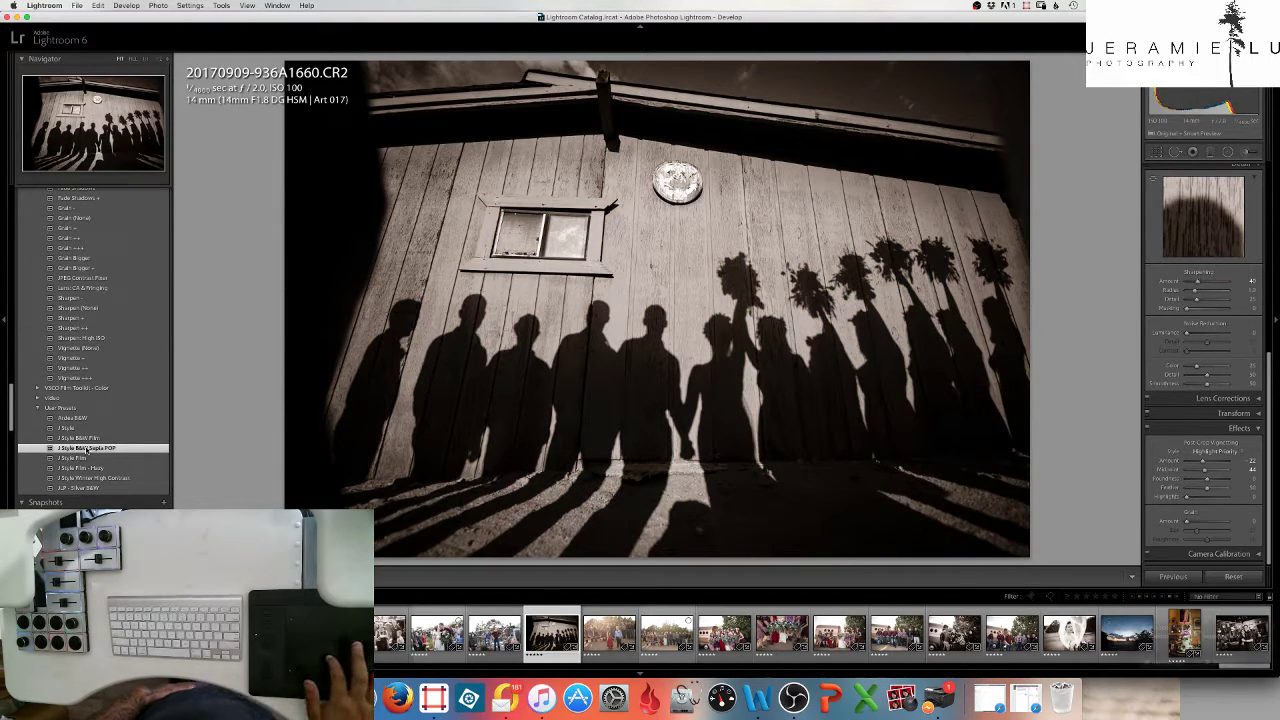
{"action": "left_click", "coordinate": [69, 428]}
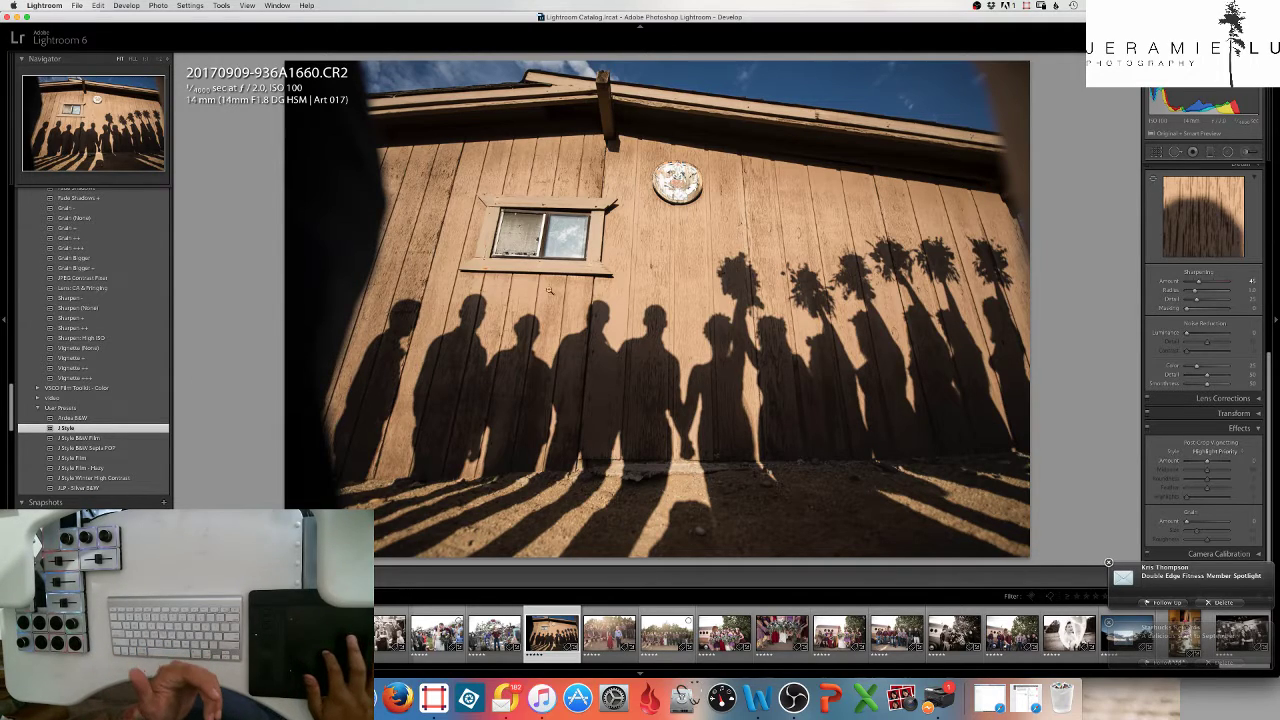
{"action": "scroll", "coordinate": [1210, 300], "scroll_direction": "up", "scroll_amount": 10}
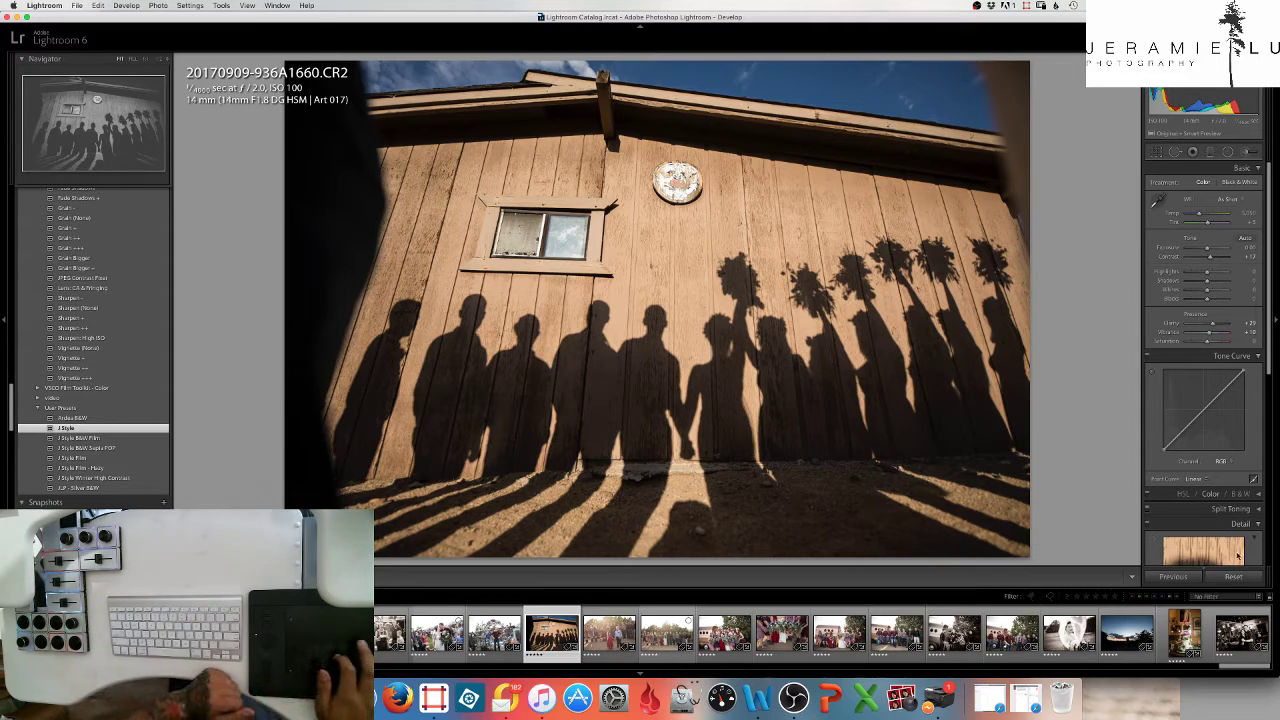
{"action": "scroll", "coordinate": [1226, 482], "scroll_direction": "down", "scroll_amount": 3}
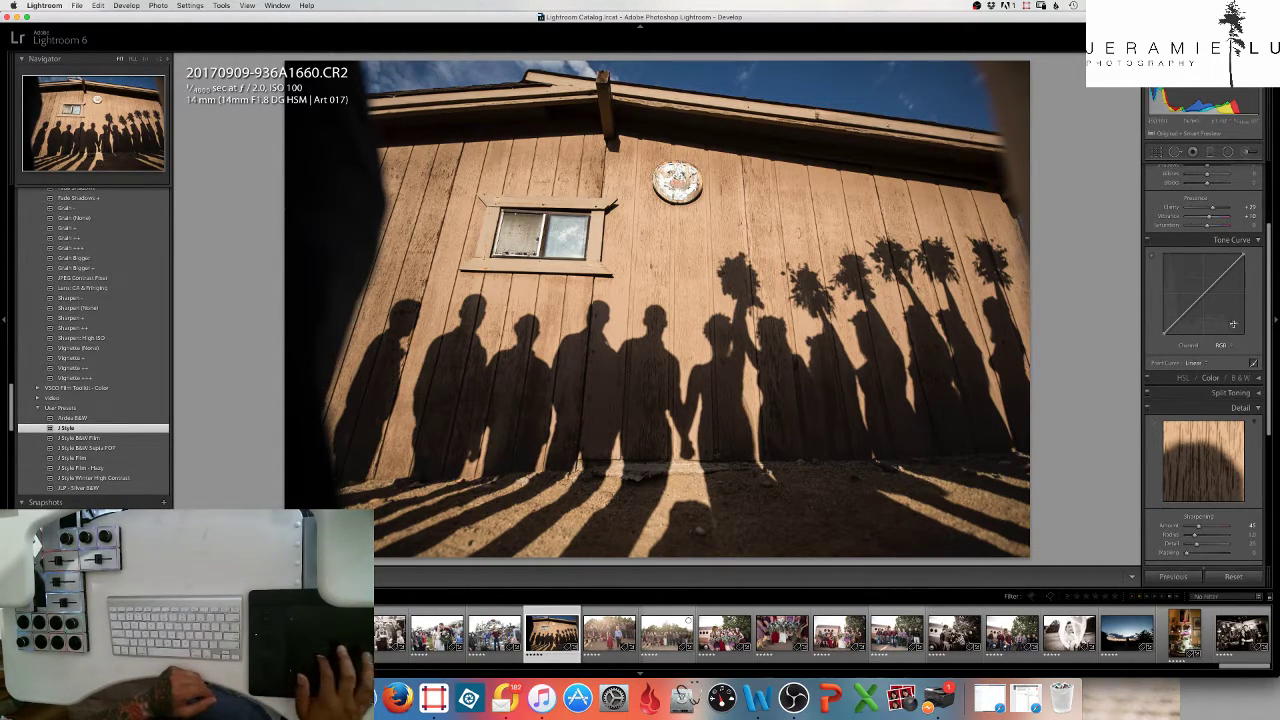
{"action": "scroll", "coordinate": [1244, 328], "scroll_direction": "up", "scroll_amount": 3}
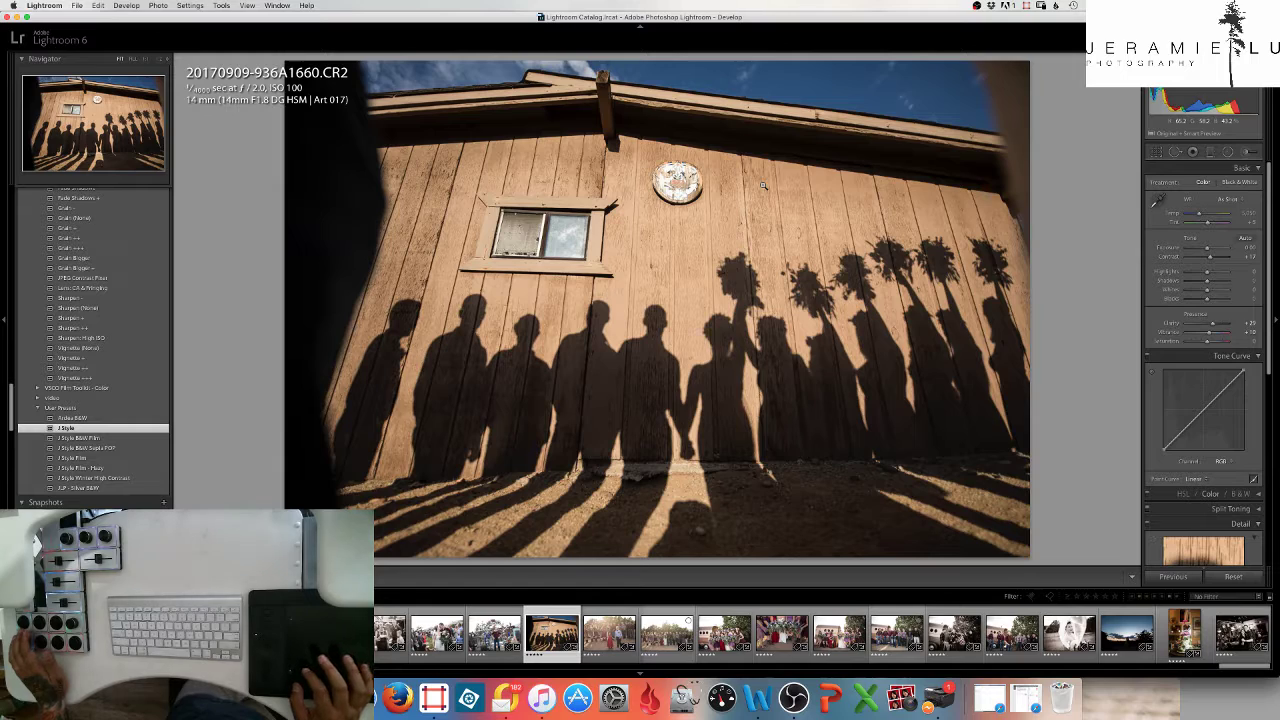
Fine-tune the photo's overall exposure to +0.10 and increase its clarity
{"action": "key", "text": "minus"}
{"action": "key", "text": "minus"}
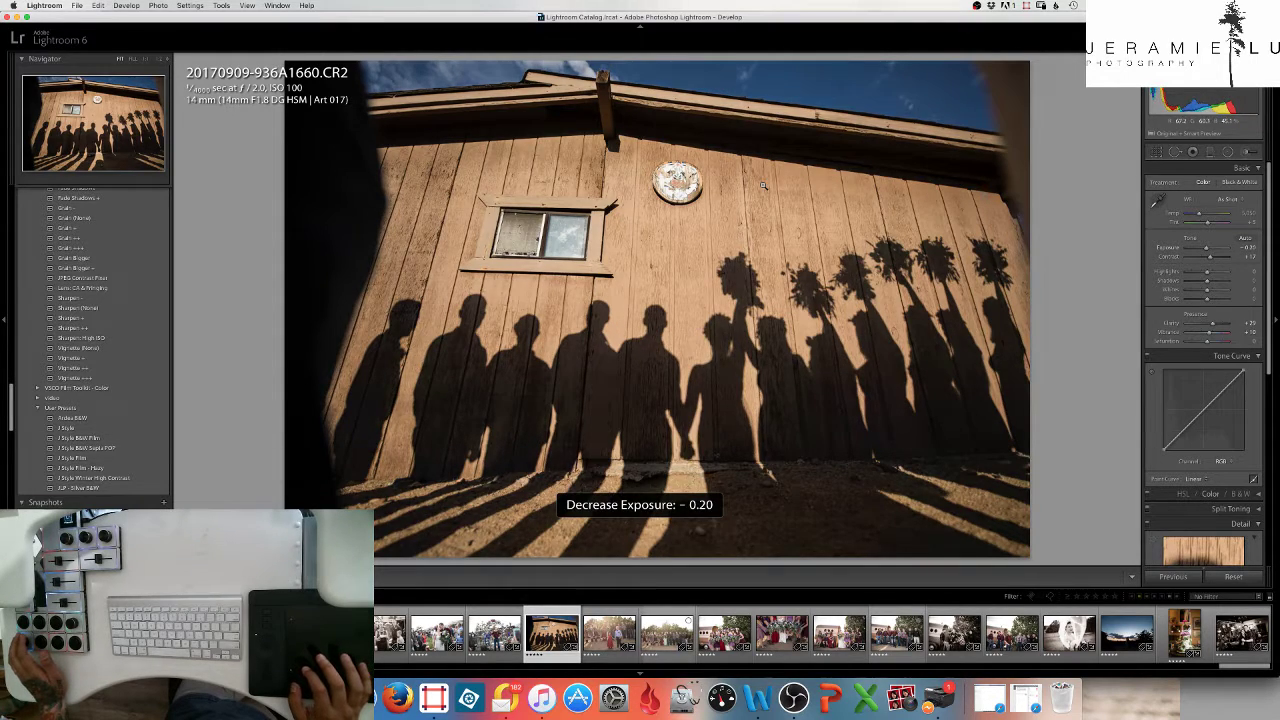
{"action": "key", "text": "equal"}
{"action": "key", "text": "equal"}
{"action": "key", "text": "equal"}
{"action": "key", "text": "minus"}
{"action": "key", "text": "equal"}
{"action": "key", "text": "equal"}
{"action": "key", "text": "minus"}
{"action": "key", "text": "minus"}
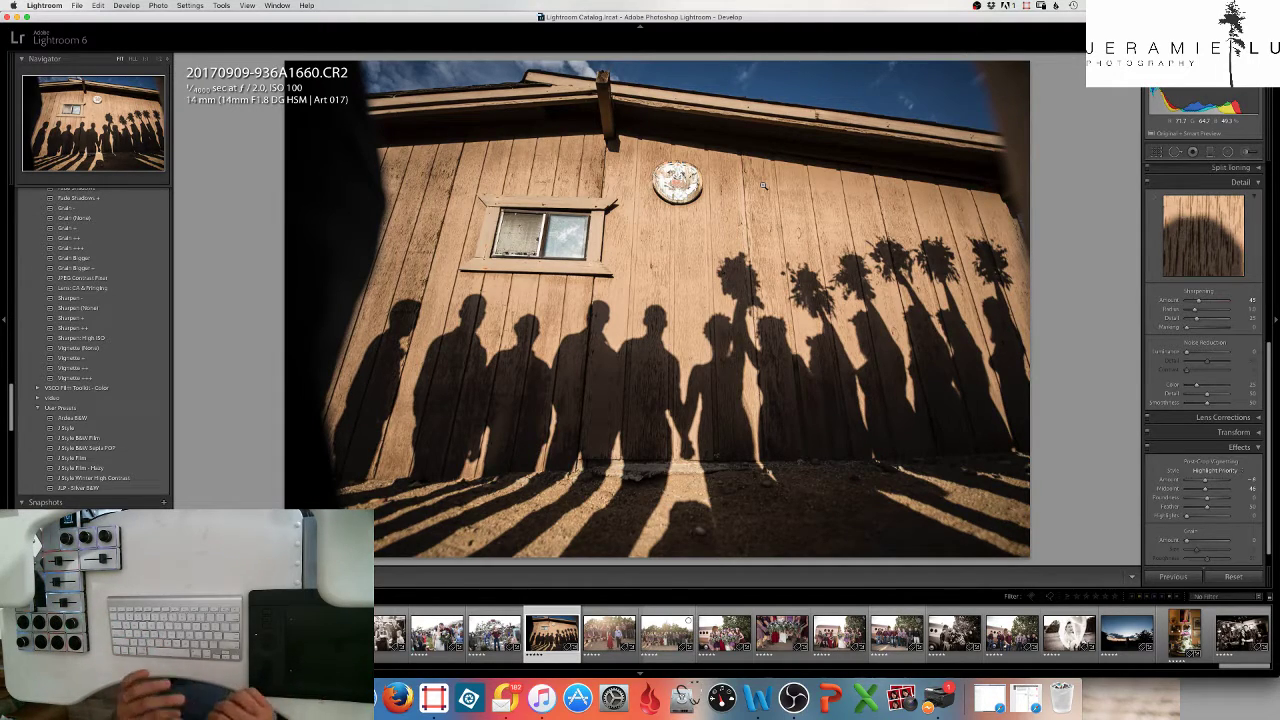
{"action": "scroll", "coordinate": [1160, 413], "scroll_direction": "up", "scroll_amount": 4}
{"action": "scroll", "coordinate": [1160, 413], "scroll_direction": "up", "scroll_amount": 5}
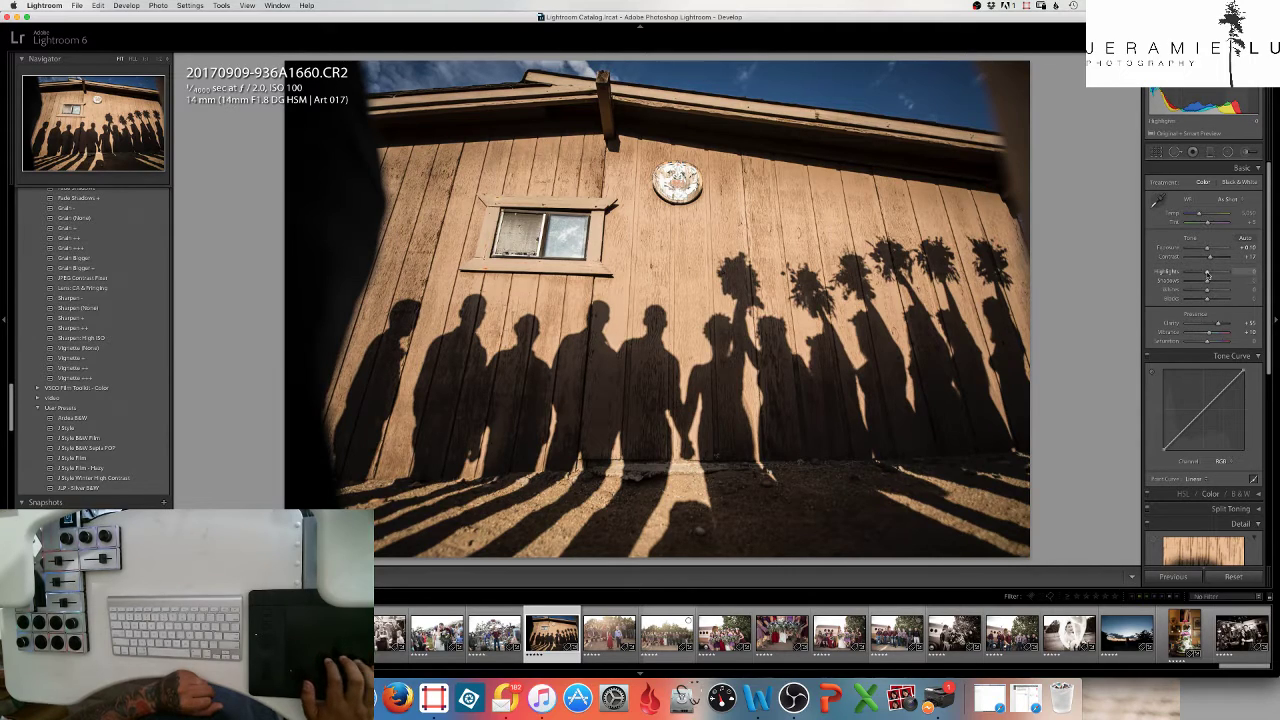
Raise the highlights to about +40 and lower the shadows to about -26
{"action": "mouse_move", "coordinate": [1207, 273]}
{"action": "left_mouse_down"}
{"action": "mouse_move", "coordinate": [1190, 275]}
{"action": "mouse_move", "coordinate": [1215, 280]}
{"action": "left_mouse_up"}
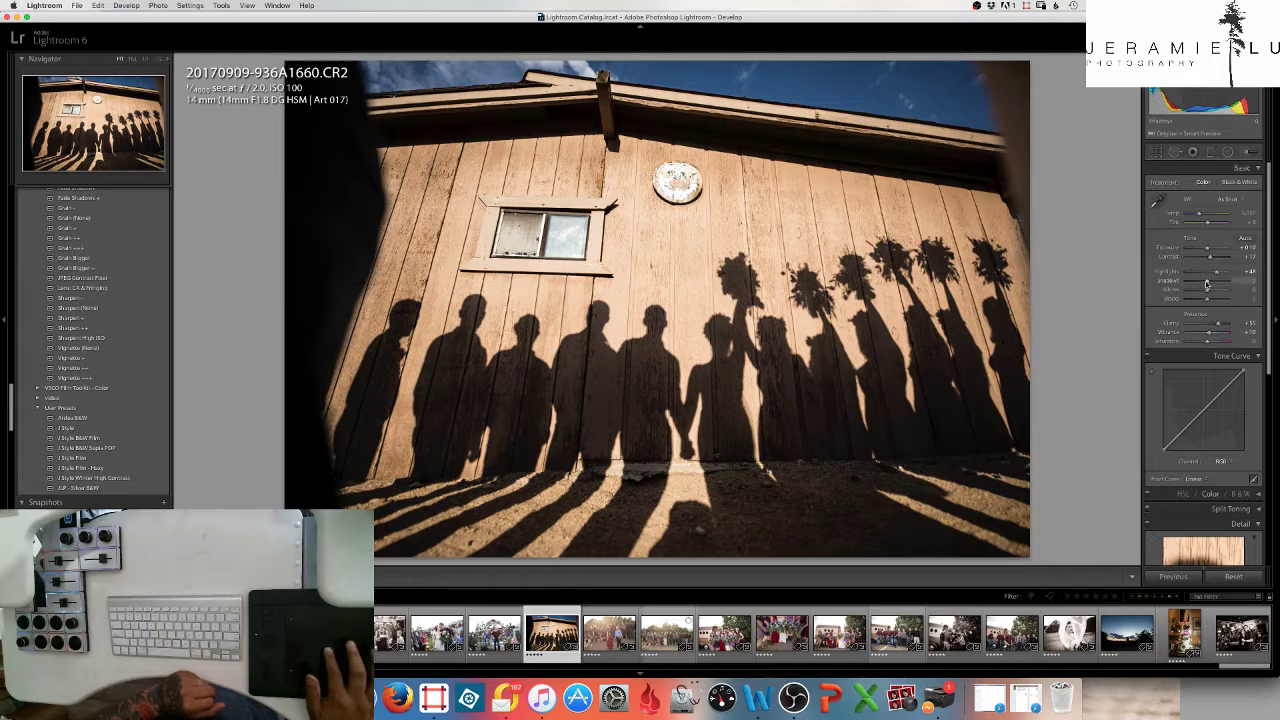
{"action": "mouse_move", "coordinate": [1199, 283]}
{"action": "left_mouse_down"}
{"action": "mouse_move", "coordinate": [1134, 291]}
{"action": "mouse_move", "coordinate": [1228, 284]}
{"action": "mouse_move", "coordinate": [1204, 286]}
{"action": "left_mouse_up"}
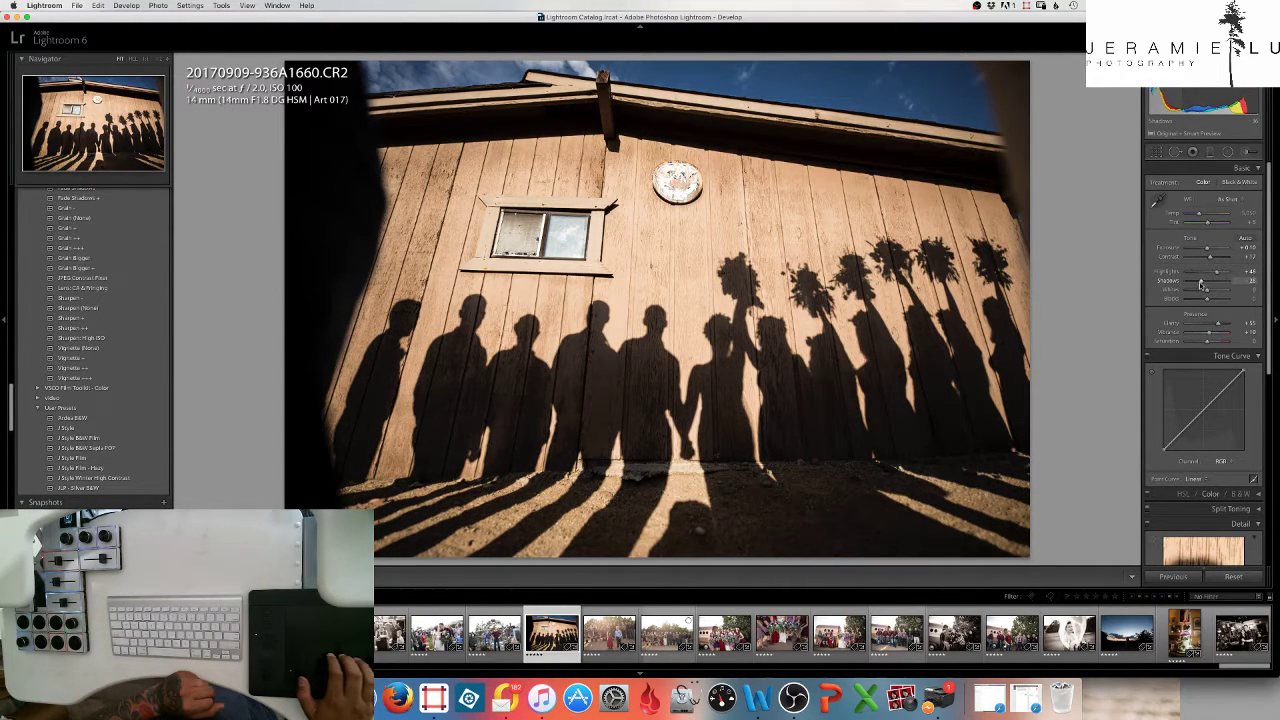
{"action": "scroll", "coordinate": [1209, 326], "scroll_direction": "down", "scroll_amount": 2}
{"action": "scroll", "coordinate": [1209, 326], "scroll_direction": "down", "scroll_amount": 2}
{"action": "scroll", "coordinate": [1210, 330], "scroll_direction": "up", "scroll_amount": 4}
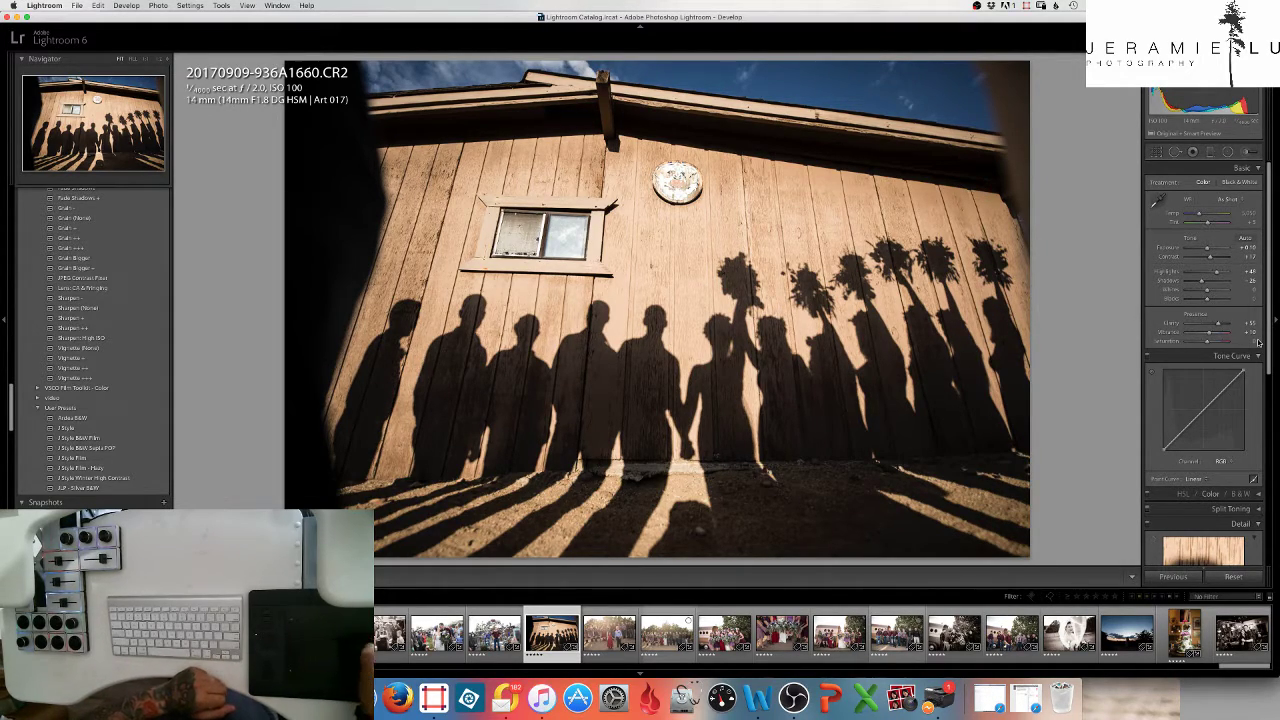
Set up the Adjustment Brush with the Burn effect and enlarge the brush to size 9.0
{"action": "left_click", "coordinate": [1250, 152]}
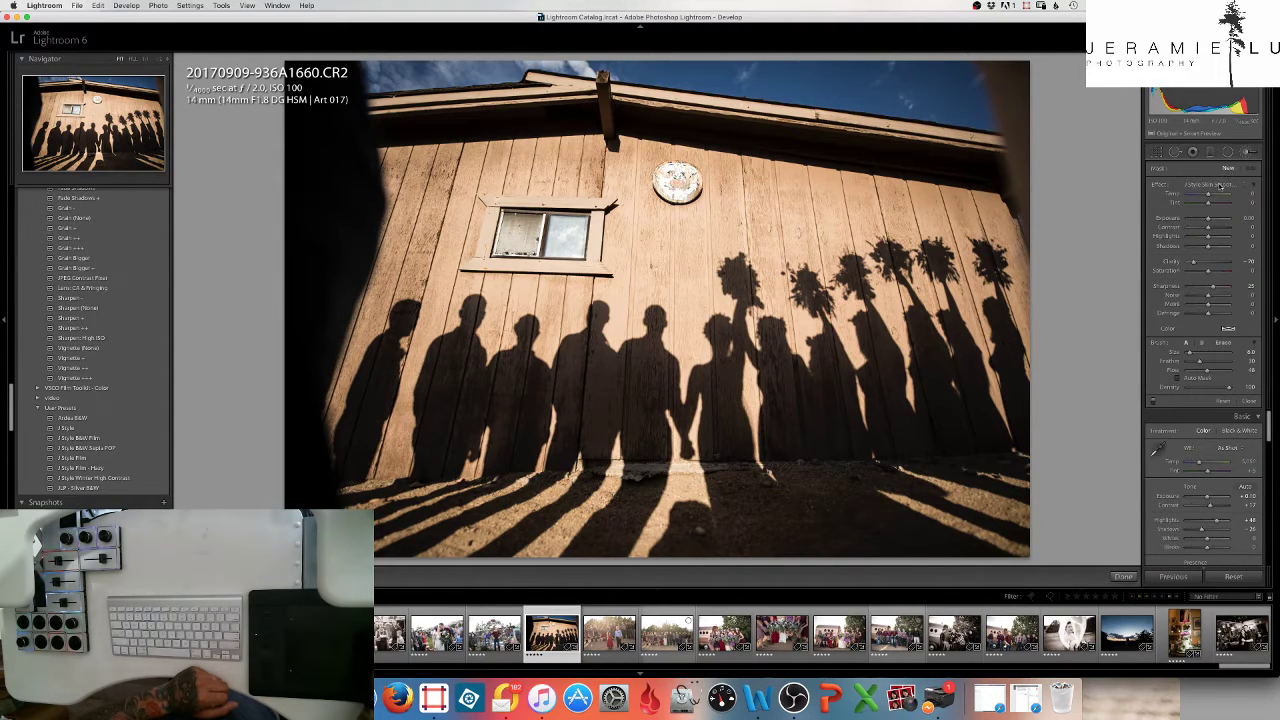
{"action": "left_click", "coordinate": [1220, 186]}
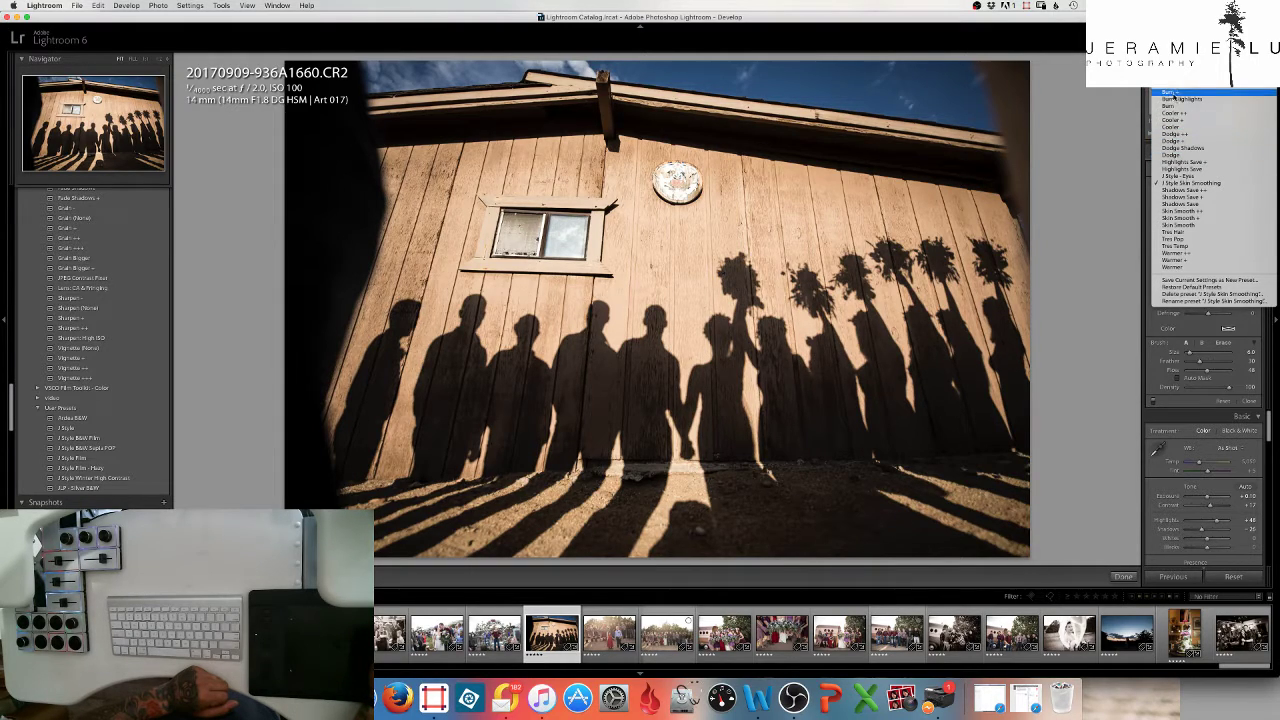
{"action": "left_click", "coordinate": [1173, 105]}
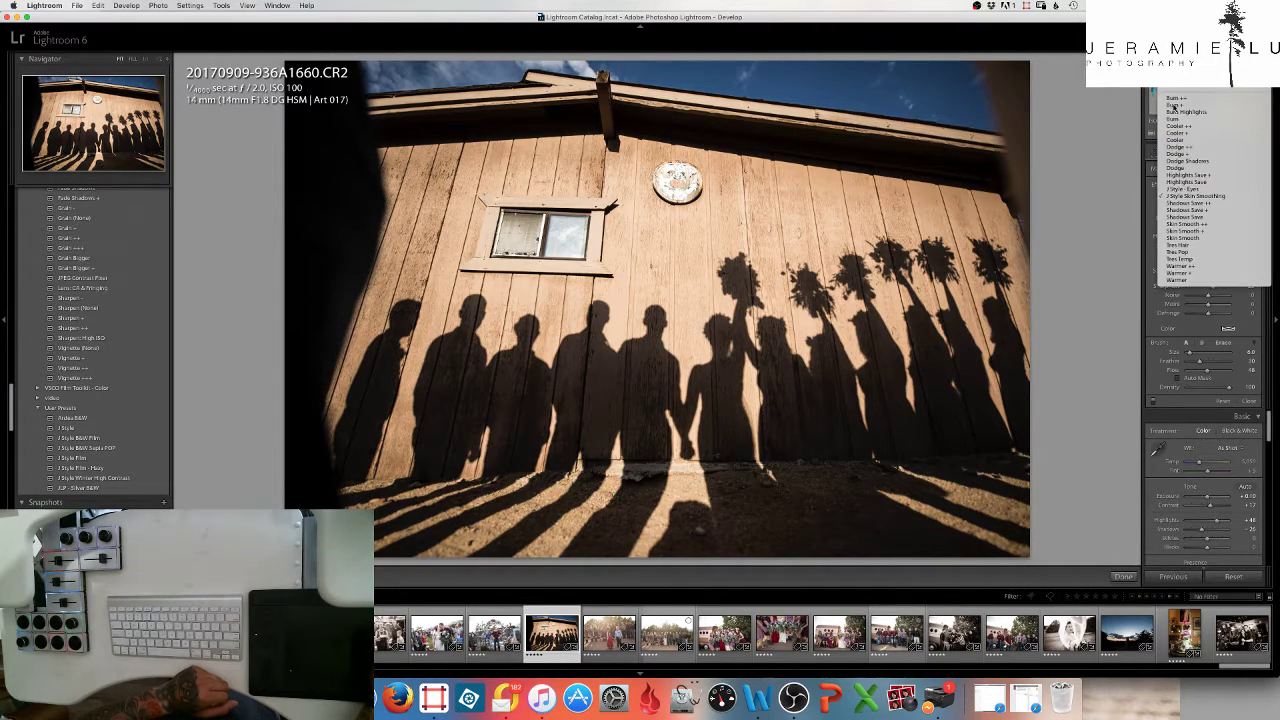
{"action": "key", "text": "bracketright"}
{"action": "key", "text": "bracketright"}
{"action": "key", "text": "bracketright"}
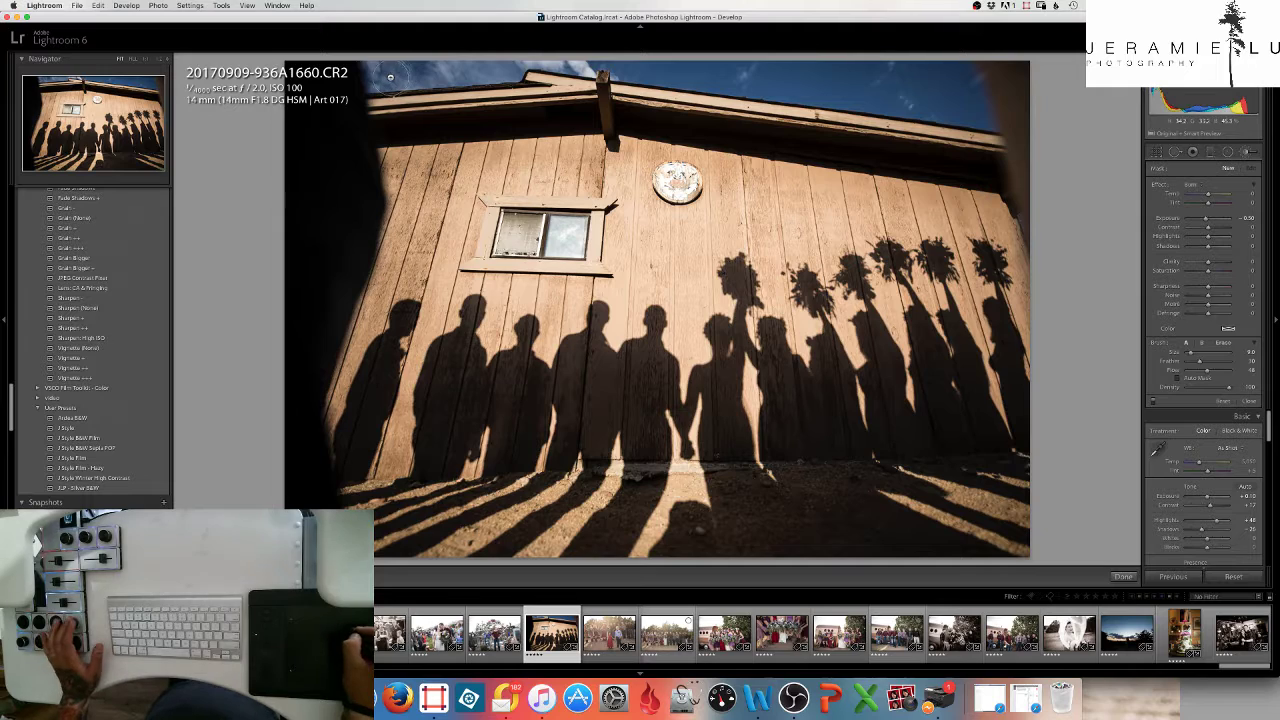
Paint the burn adjustment over the sky and along the roof edge, reducing the brush size for the narrower area
{"action": "mouse_move", "coordinate": [398, 82]}
{"action": "left_mouse_down"}
{"action": "mouse_move", "coordinate": [848, 86]}
{"action": "mouse_move", "coordinate": [831, 92]}
{"action": "mouse_move", "coordinate": [968, 104]}
{"action": "mouse_move", "coordinate": [952, 113]}
{"action": "mouse_move", "coordinate": [994, 121]}
{"action": "mouse_move", "coordinate": [989, 69]}
{"action": "mouse_move", "coordinate": [974, 84]}
{"action": "mouse_move", "coordinate": [923, 59]}
{"action": "mouse_move", "coordinate": [726, 66]}
{"action": "mouse_move", "coordinate": [772, 88]}
{"action": "left_mouse_up"}
{"action": "mouse_move", "coordinate": [942, 123]}
{"action": "left_mouse_down"}
{"action": "mouse_move", "coordinate": [935, 93]}
{"action": "mouse_move", "coordinate": [577, 68]}
{"action": "left_mouse_up"}
{"action": "mouse_move", "coordinate": [447, 71]}
{"action": "left_mouse_down"}
{"action": "mouse_move", "coordinate": [354, 78]}
{"action": "mouse_move", "coordinate": [425, 71]}
{"action": "mouse_move", "coordinate": [362, 74]}
{"action": "mouse_move", "coordinate": [397, 78]}
{"action": "left_mouse_up"}
{"action": "key", "text": "["}
{"action": "key", "text": "["}
{"action": "key", "text": "["}
{"action": "mouse_move", "coordinate": [394, 129]}
{"action": "left_mouse_down"}
{"action": "mouse_move", "coordinate": [371, 134]}
{"action": "mouse_move", "coordinate": [503, 127]}
{"action": "left_mouse_up"}
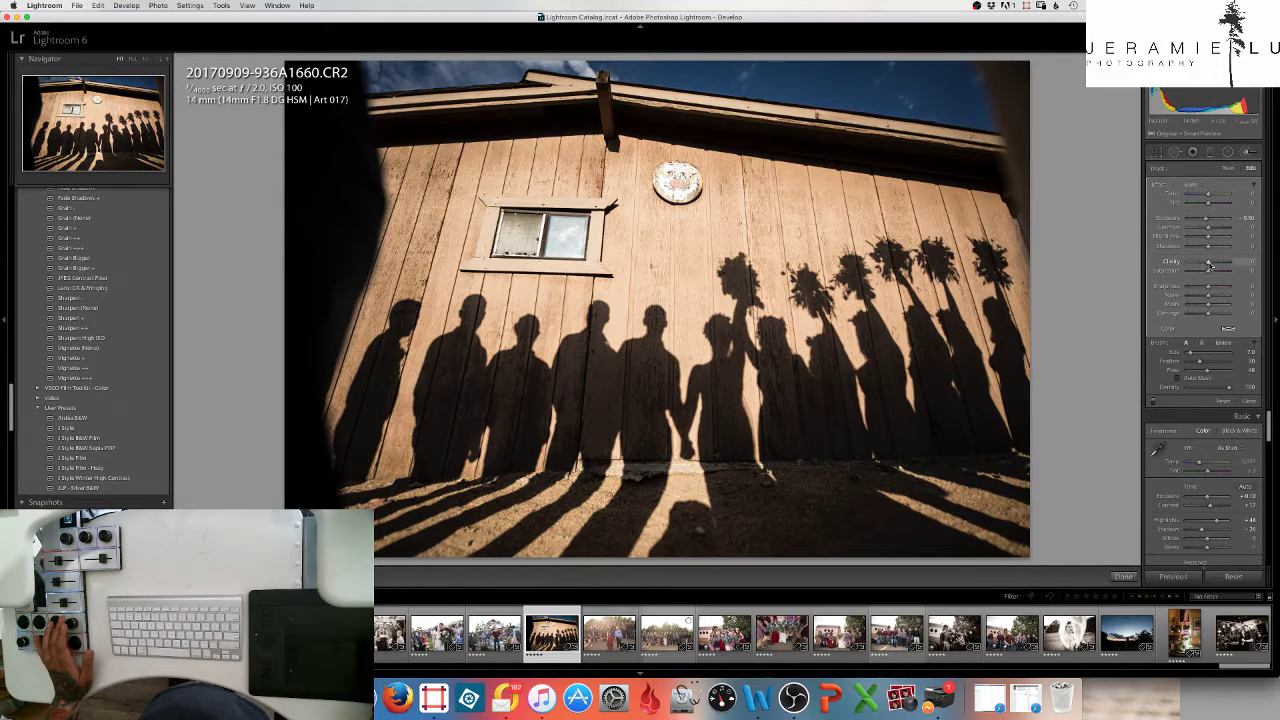
Set the sky brush adjustment's clarity to 100 and raise the photo's overall exposure to +0.20
{"action": "left_click_drag", "start_coordinate": [1226, 263], "coordinate": [1234, 263]}
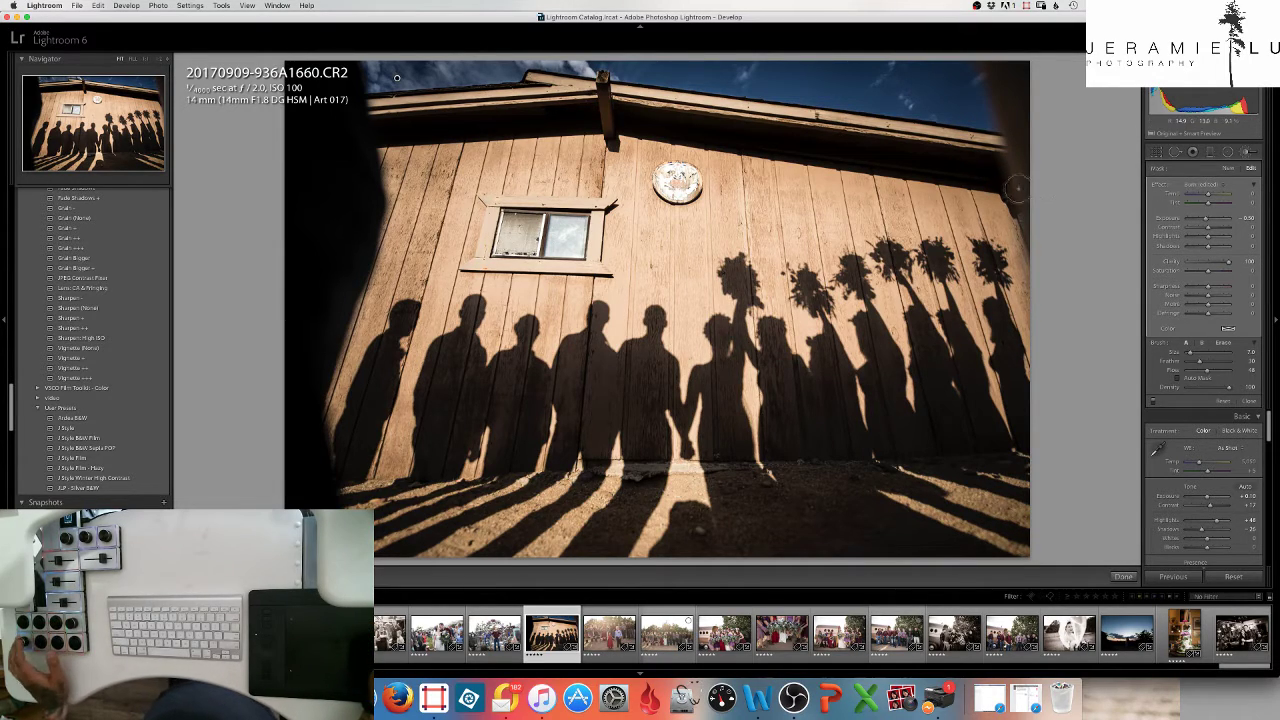
{"action": "key", "text": "equal"}
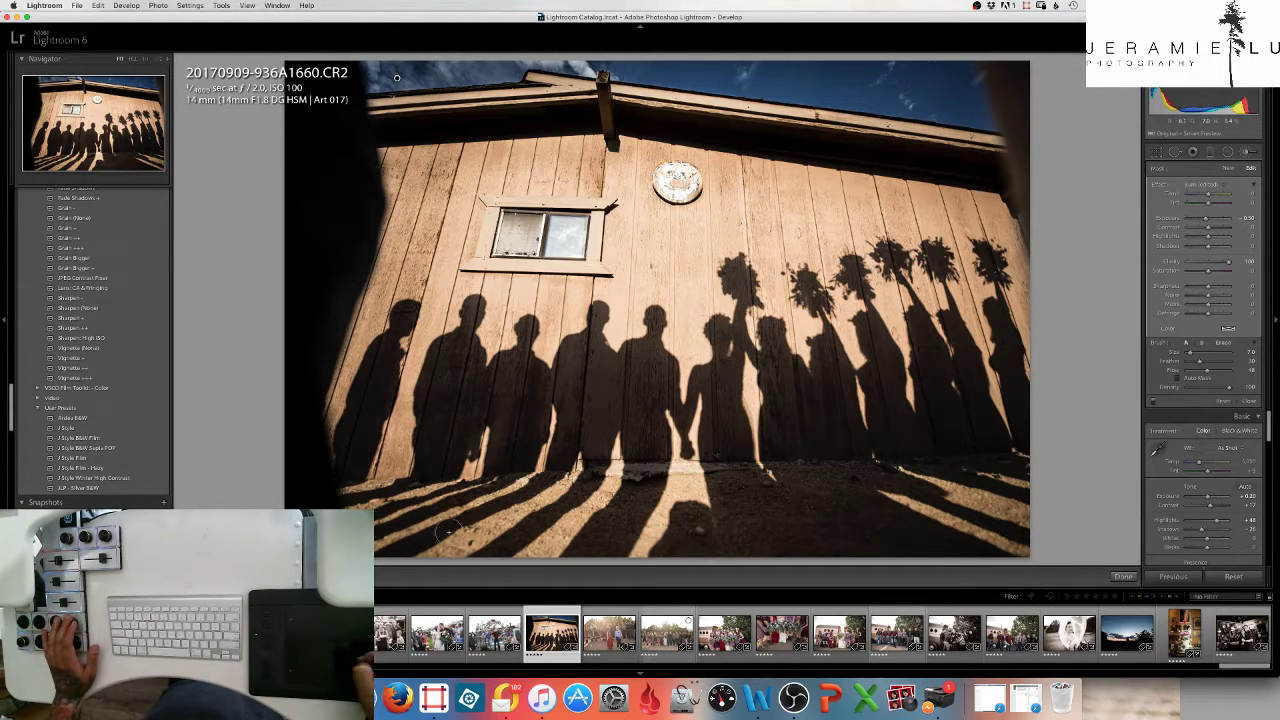
Create a new burn brush adjustment with brush size 14.0 and paint it across the ground below the wall
{"action": "left_click", "coordinate": [1230, 169]}
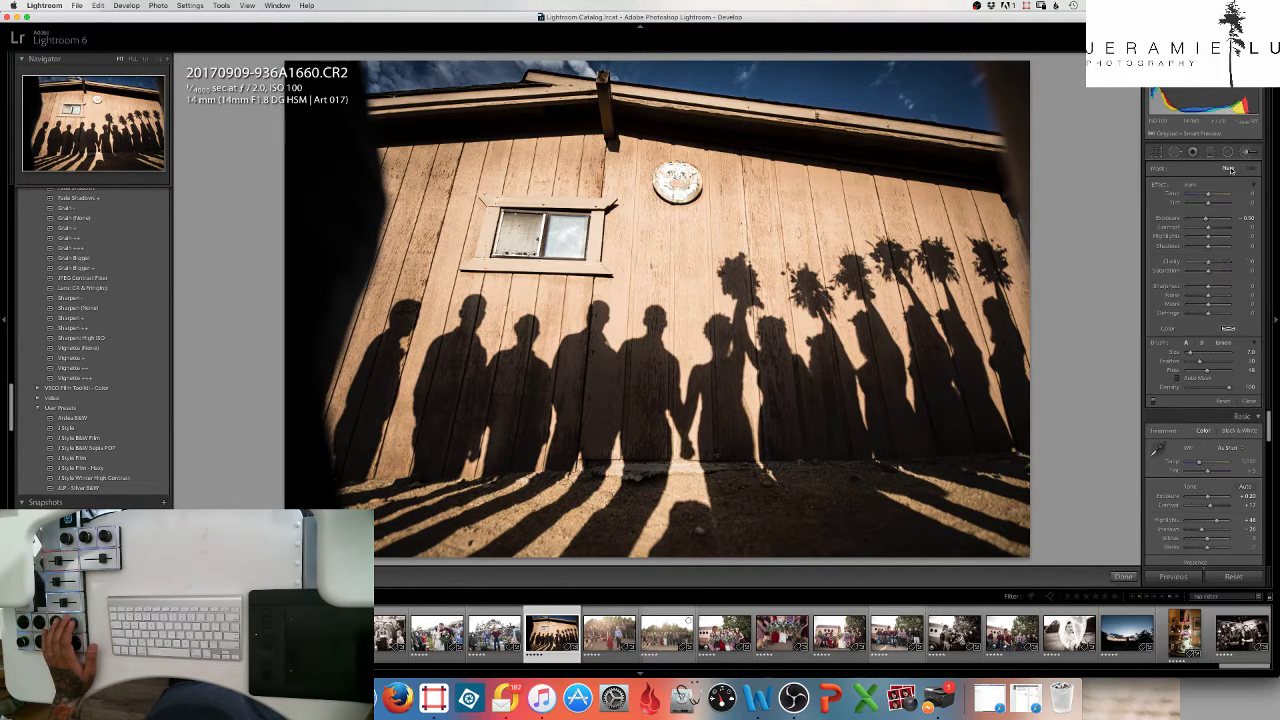
{"action": "key", "text": "bracketright"}
{"action": "key", "text": "bracketright"}
{"action": "key", "text": "bracketright"}
{"action": "key", "text": "bracketright"}
{"action": "key", "text": "bracketright"}
{"action": "key", "text": "bracketright"}
{"action": "key", "text": "bracketright"}
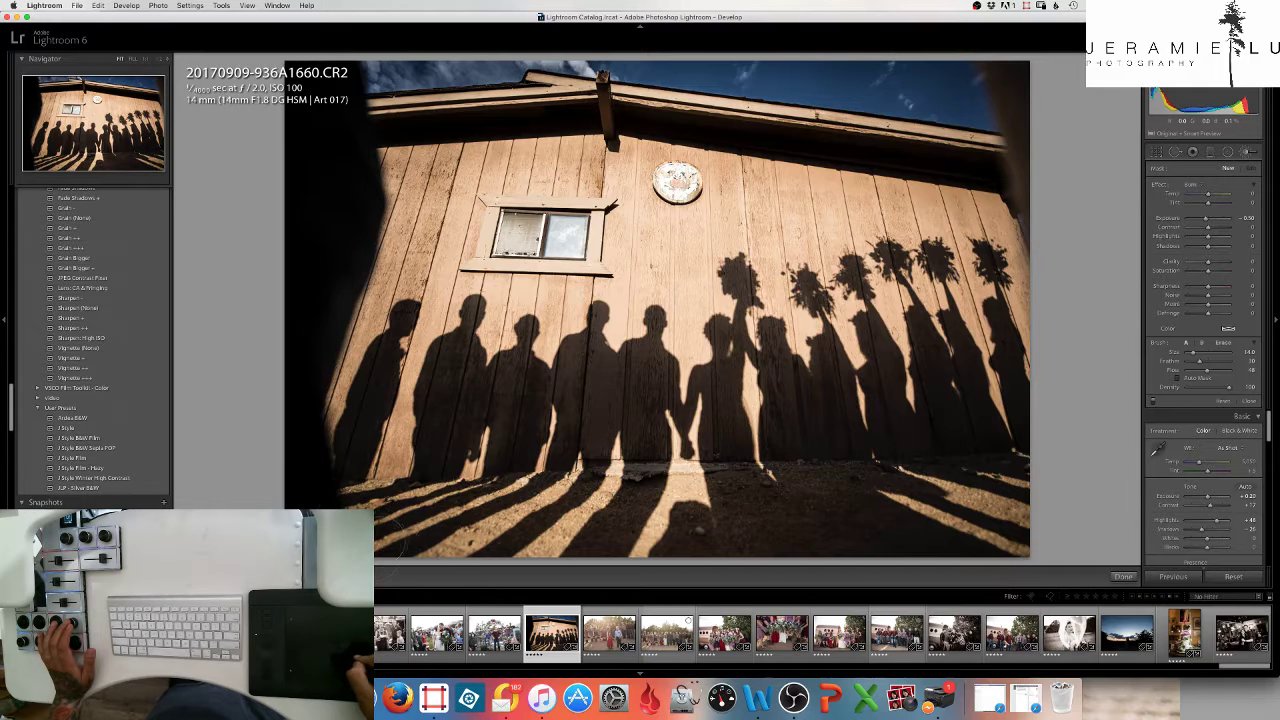
{"action": "mouse_move", "coordinate": [470, 528]}
{"action": "left_mouse_down"}
{"action": "mouse_move", "coordinate": [608, 535]}
{"action": "mouse_move", "coordinate": [803, 499]}
{"action": "mouse_move", "coordinate": [890, 535]}
{"action": "mouse_move", "coordinate": [965, 505]}
{"action": "mouse_move", "coordinate": [1052, 494]}
{"action": "left_mouse_up"}
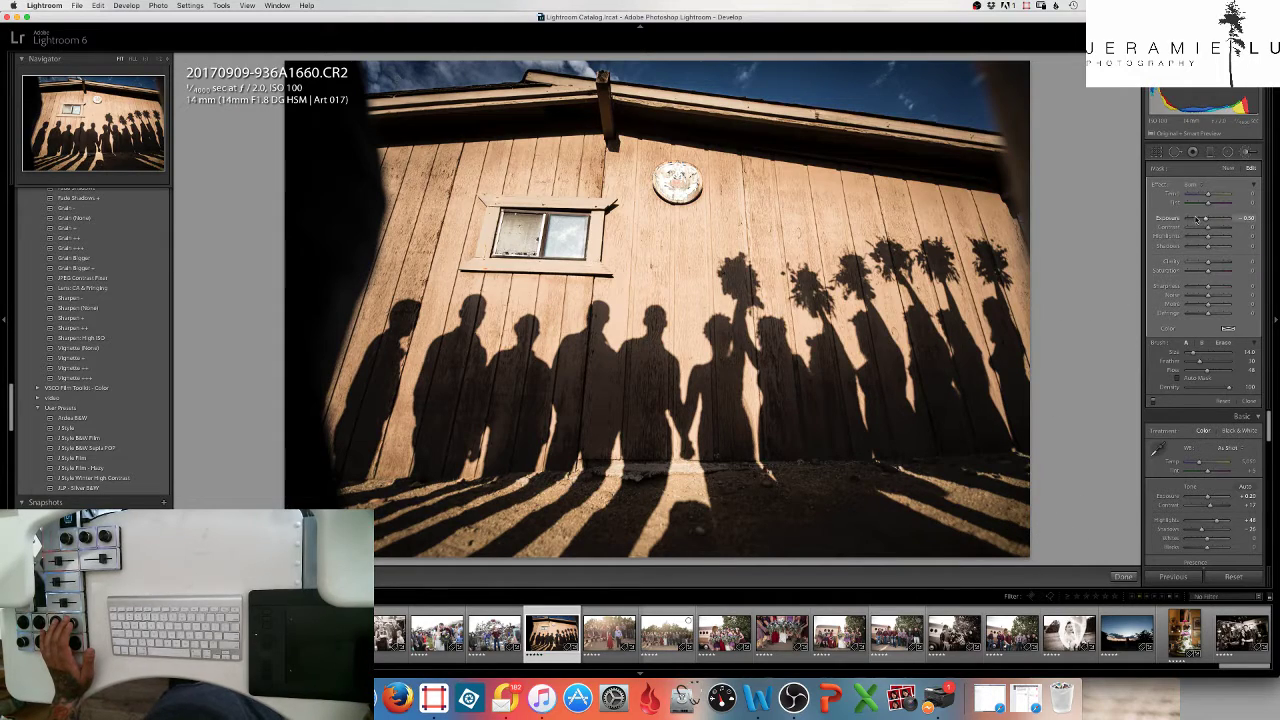
Darken the ground further by lowering that brush adjustment's exposure, and close the Adjustment Brush
{"action": "left_click_drag", "start_coordinate": [1205, 220], "coordinate": [1133, 232]}
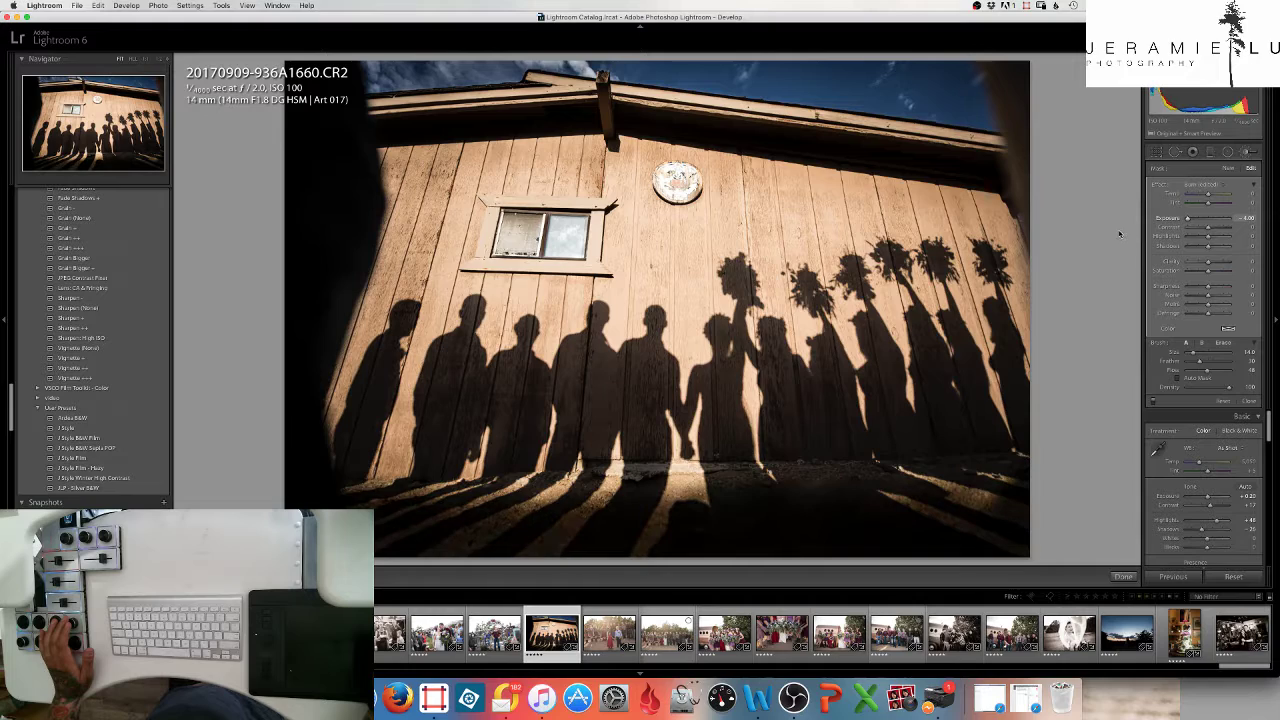
{"action": "left_click_drag", "start_coordinate": [1197, 222], "coordinate": [1203, 223]}
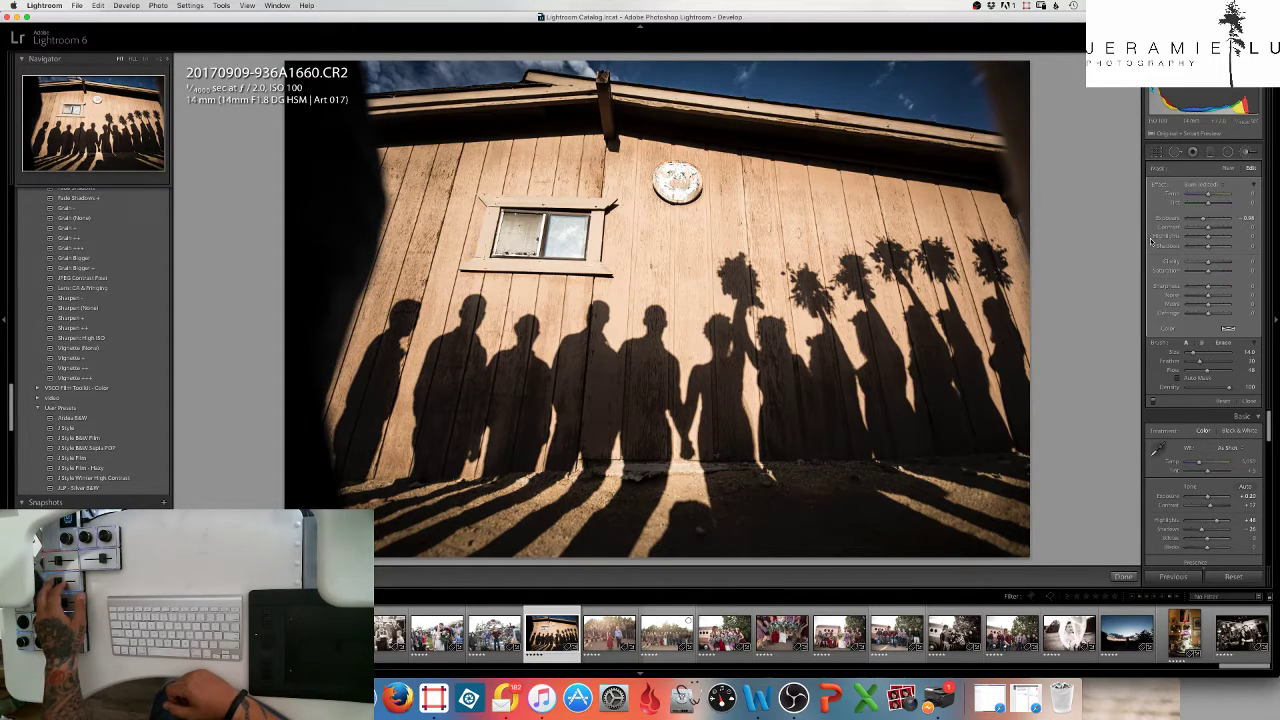
{"action": "left_click", "coordinate": [1249, 154]}
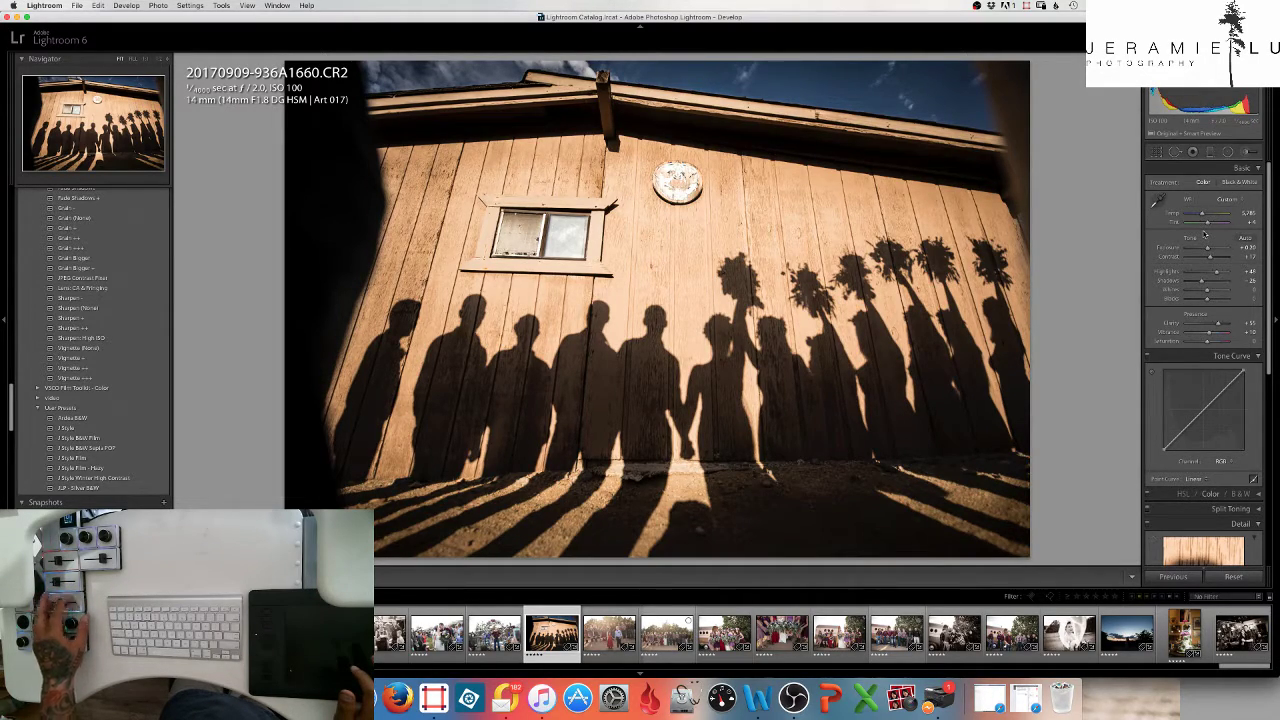
Lower the photo's overall exposure to 0.00 and fine-tune its white balance
{"action": "key", "text": "minus"}
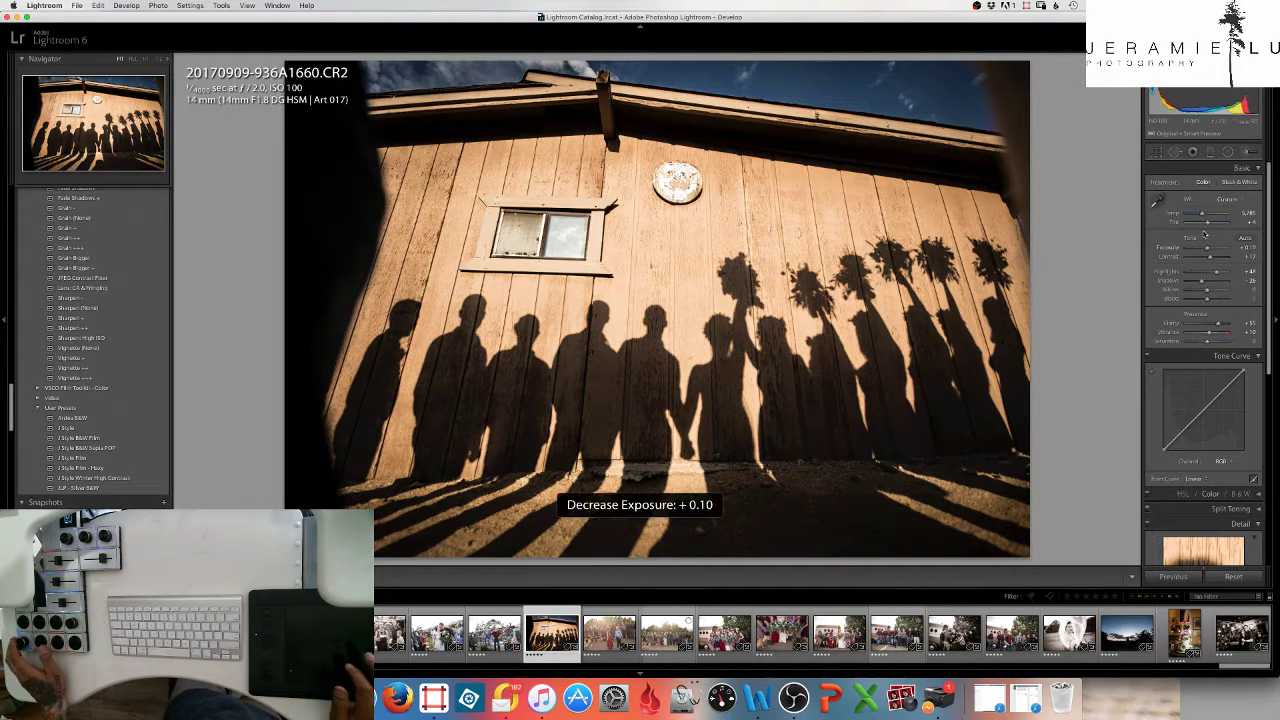
{"action": "key", "text": "minus"}
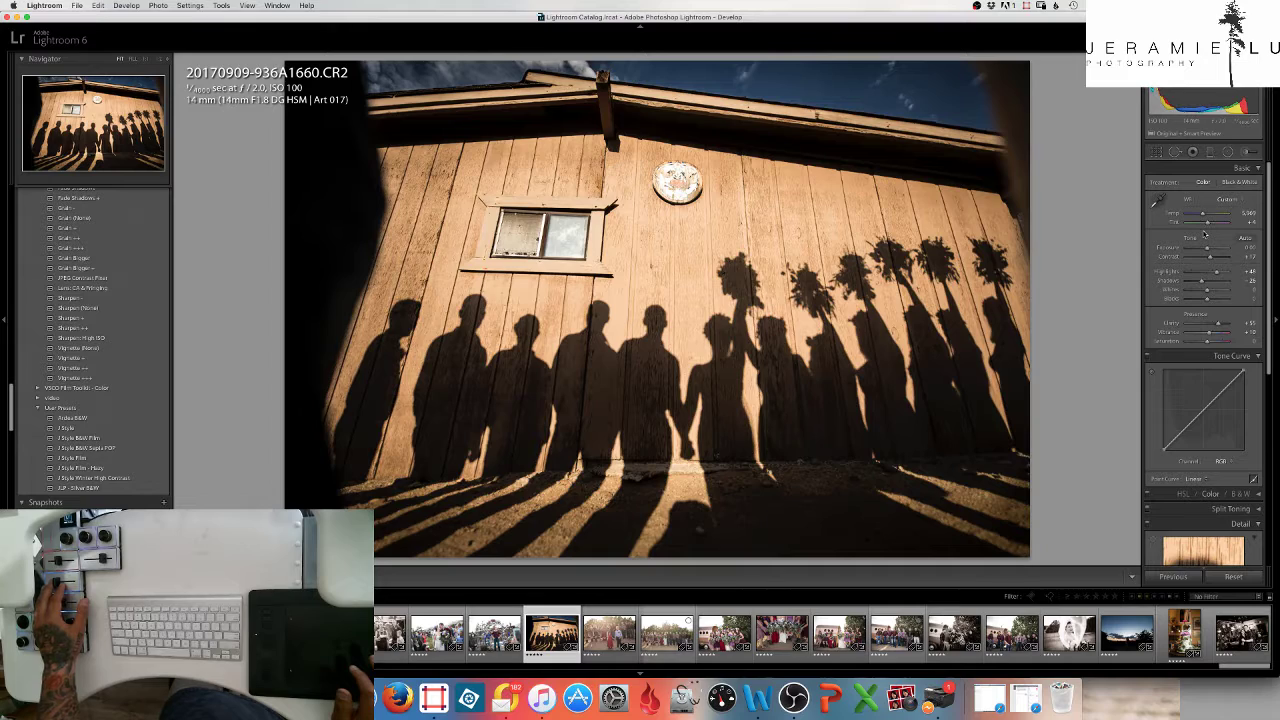
{"action": "key", "text": "plus"}
{"action": "key", "text": "minus"}
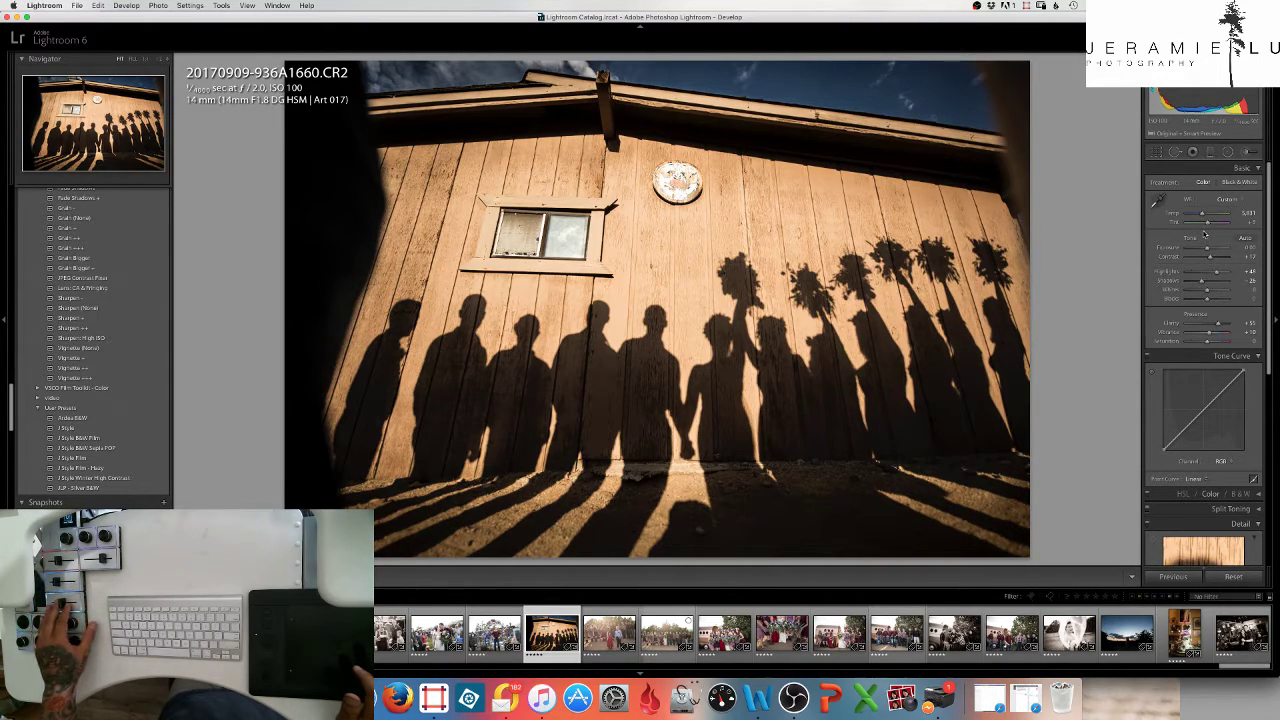